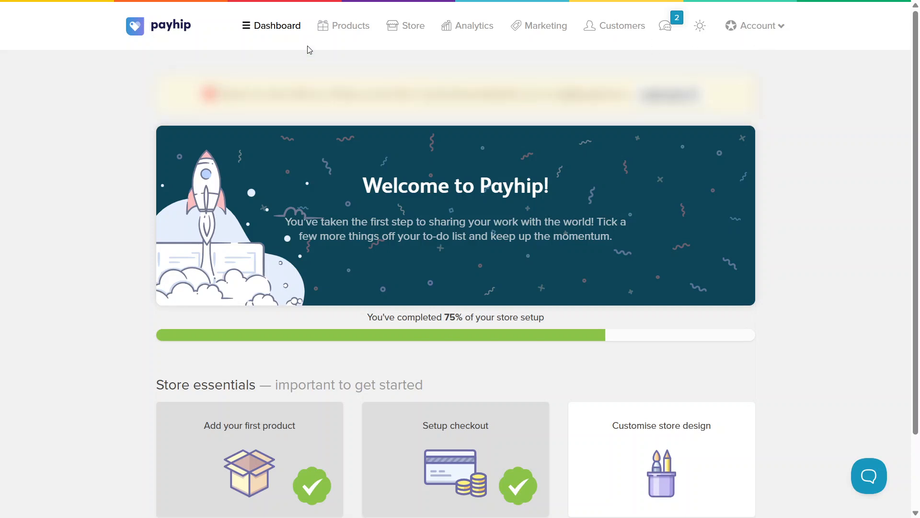
Add a new membership product titled "Members"
click(344, 31)
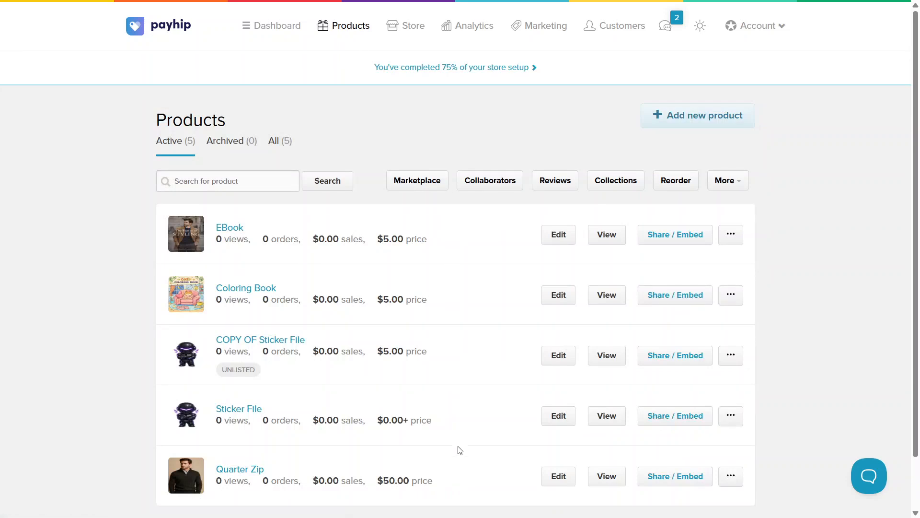
click(673, 120)
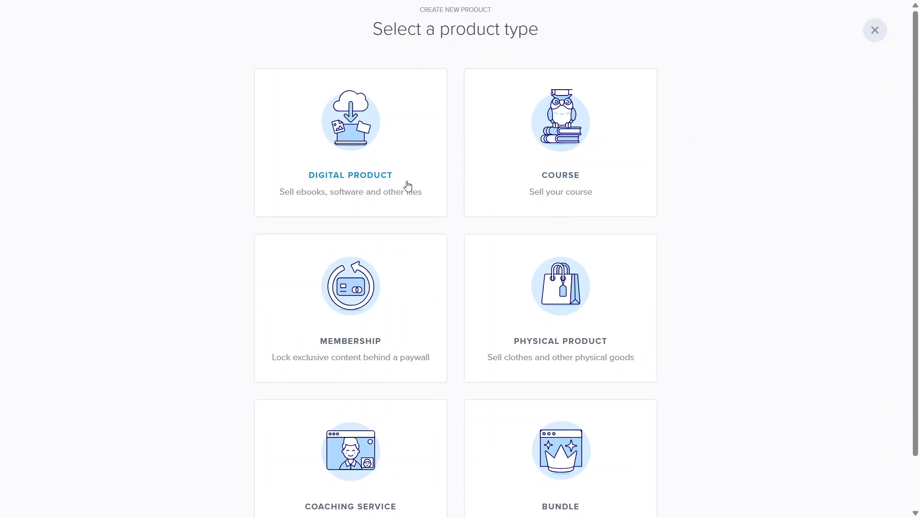
click(354, 345)
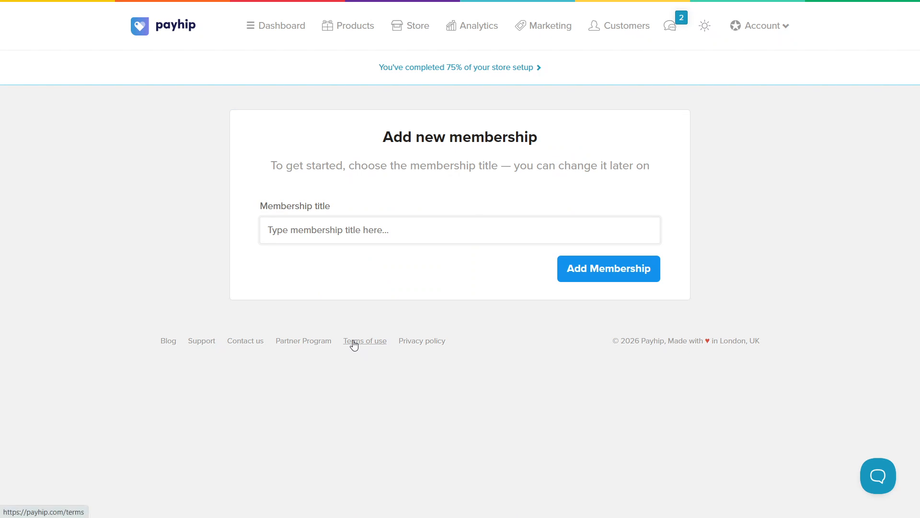
click(414, 242)
text(Members)
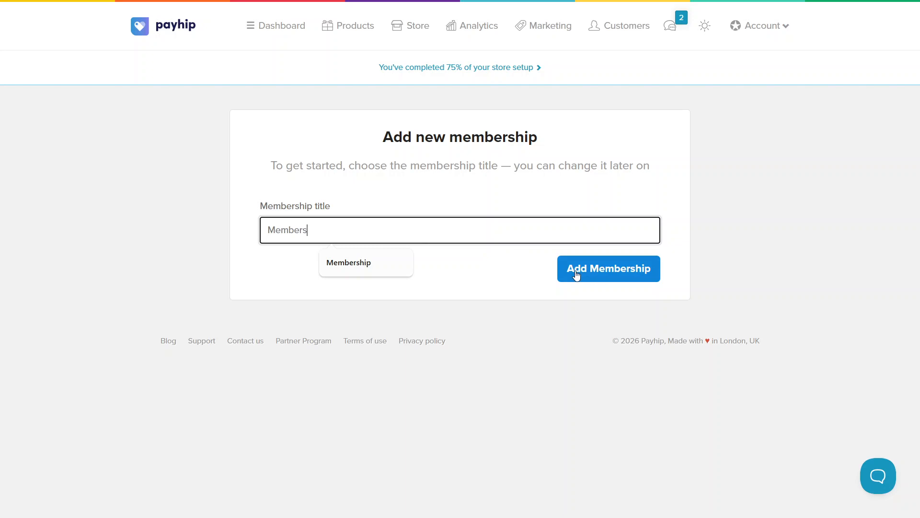
click(627, 273)
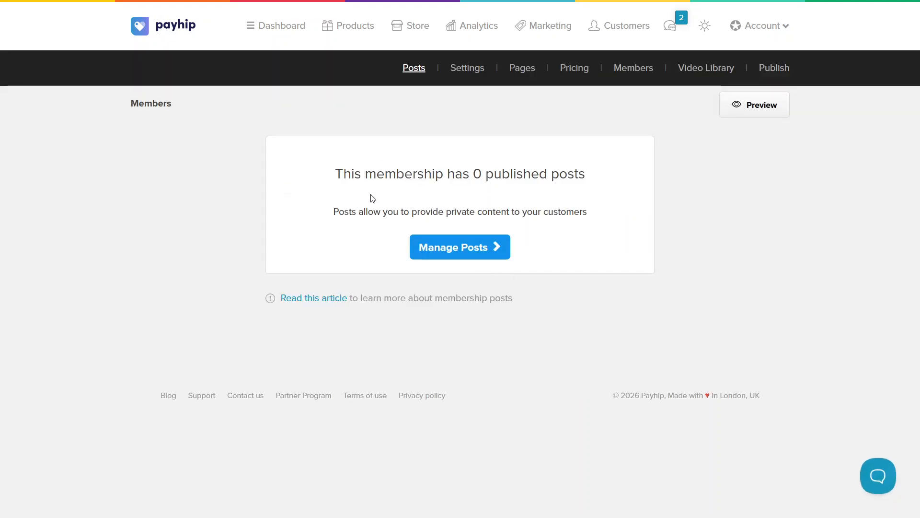
Create a new image post for the membership and upload the Coloring Book Cover picture to it
drag(335, 185, 552, 189)
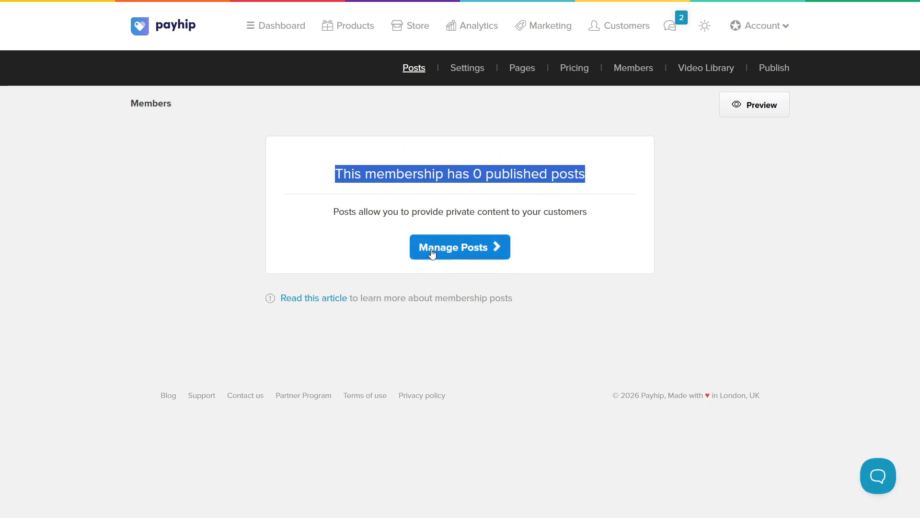
click(475, 253)
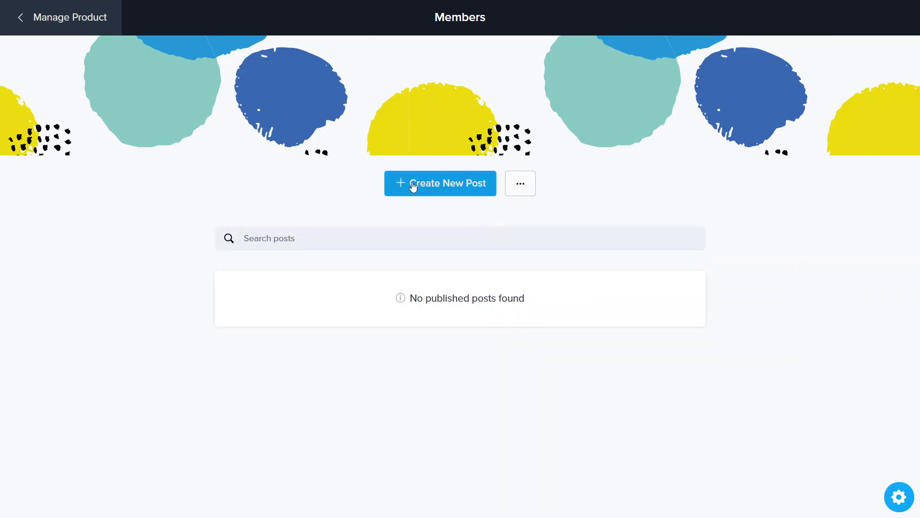
click(447, 184)
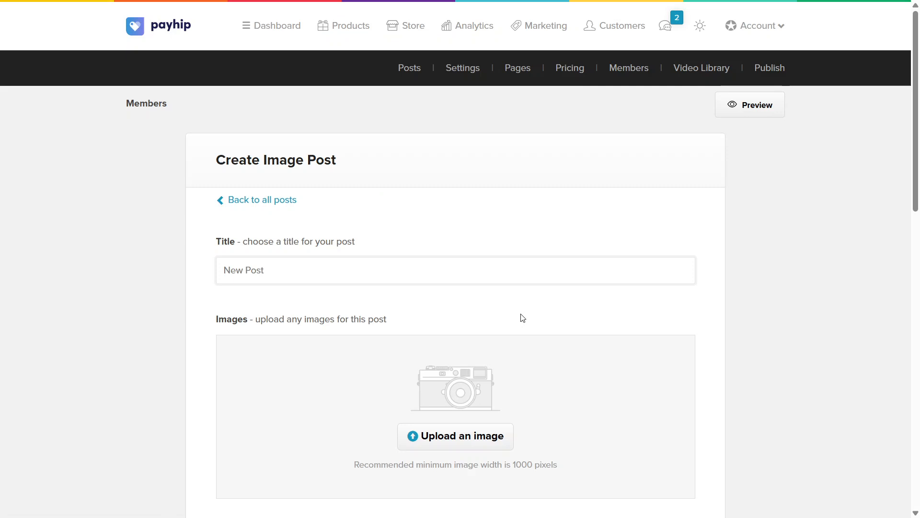
click(451, 278)
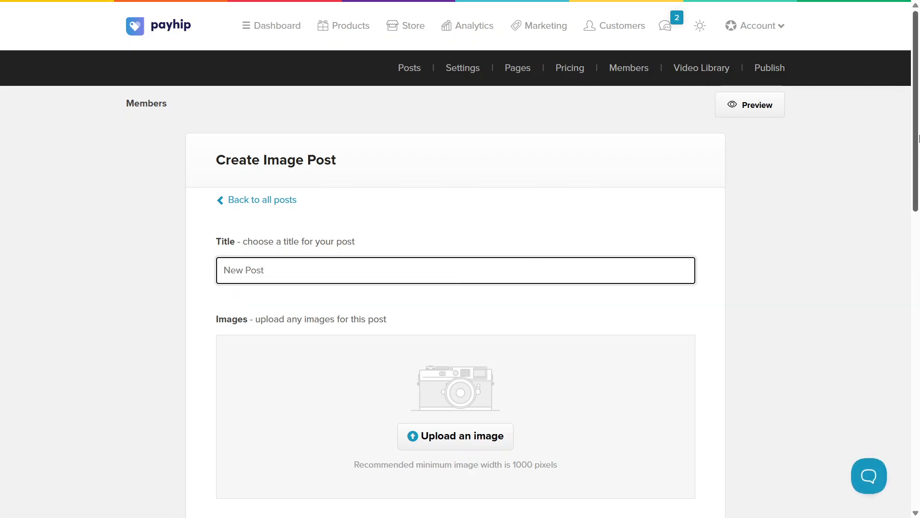
scroll(918, 178, down, 3)
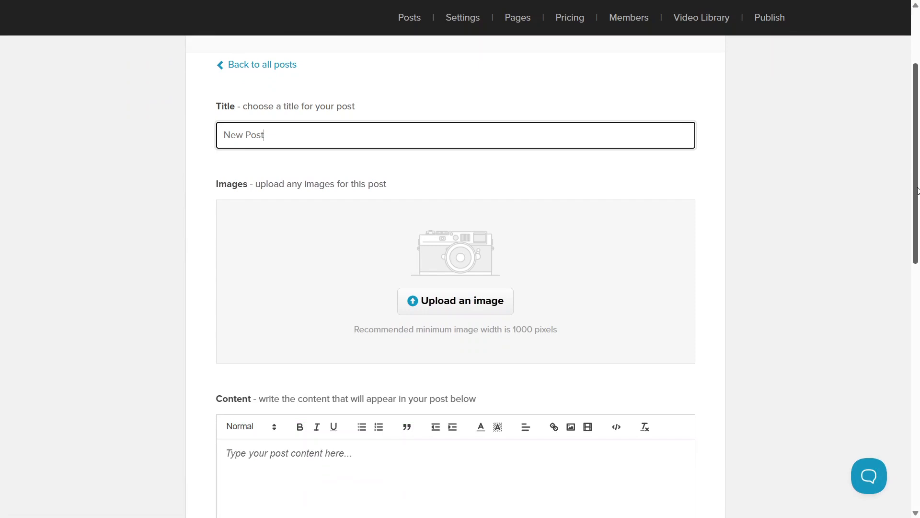
click(468, 305)
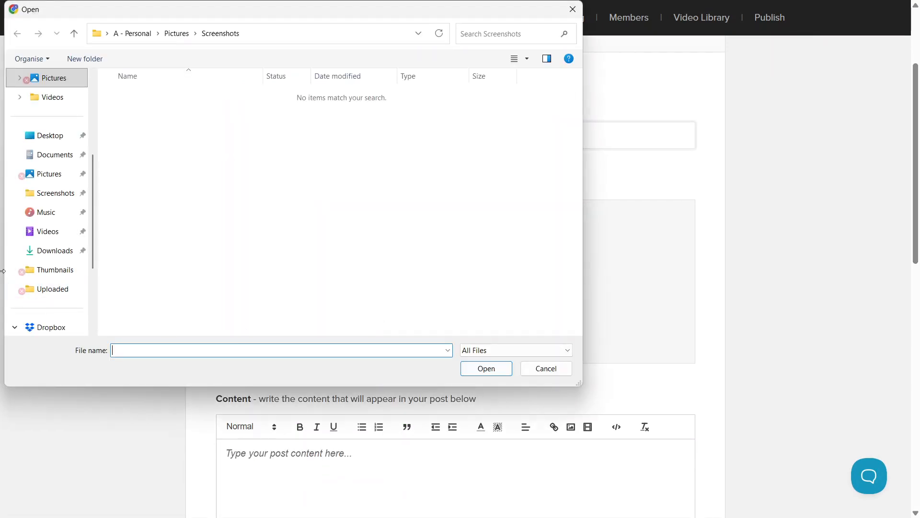
click(62, 178)
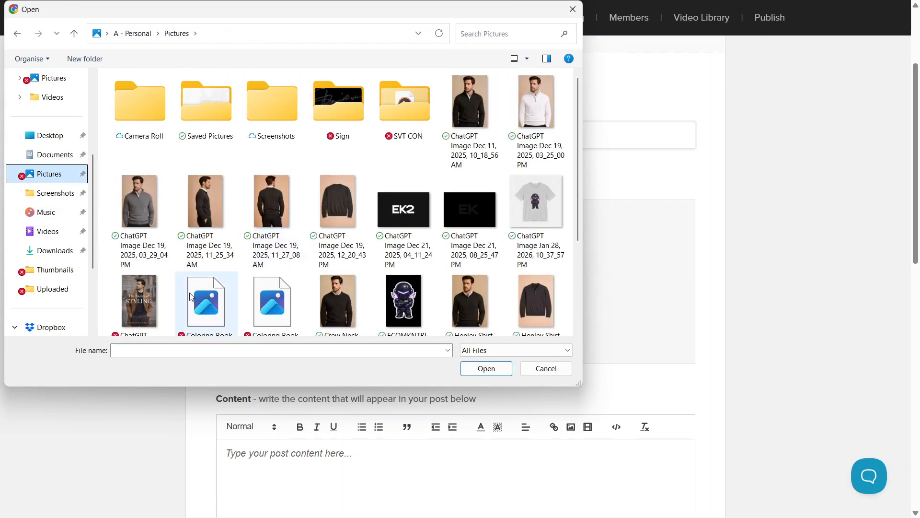
double_click(191, 298)
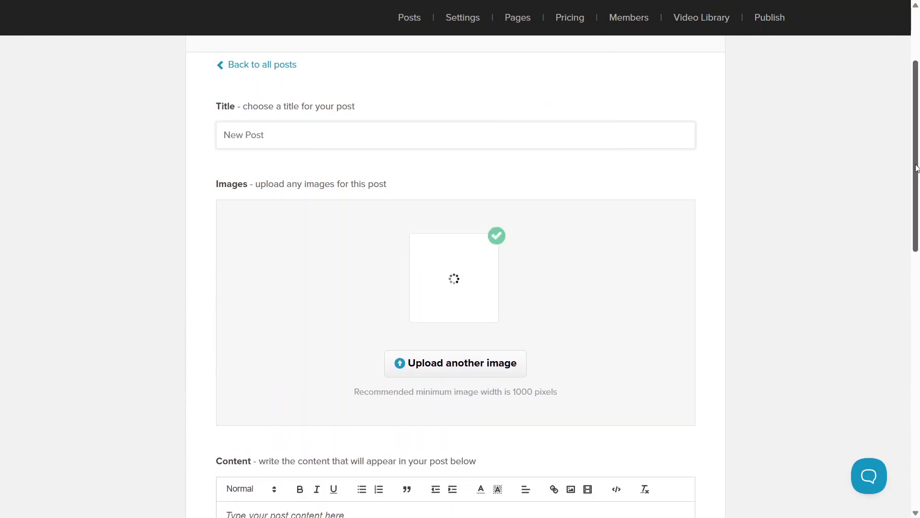
Attach the Coloring Book Page 1 file from the Pictures folder to the post
drag(917, 168, 903, 282)
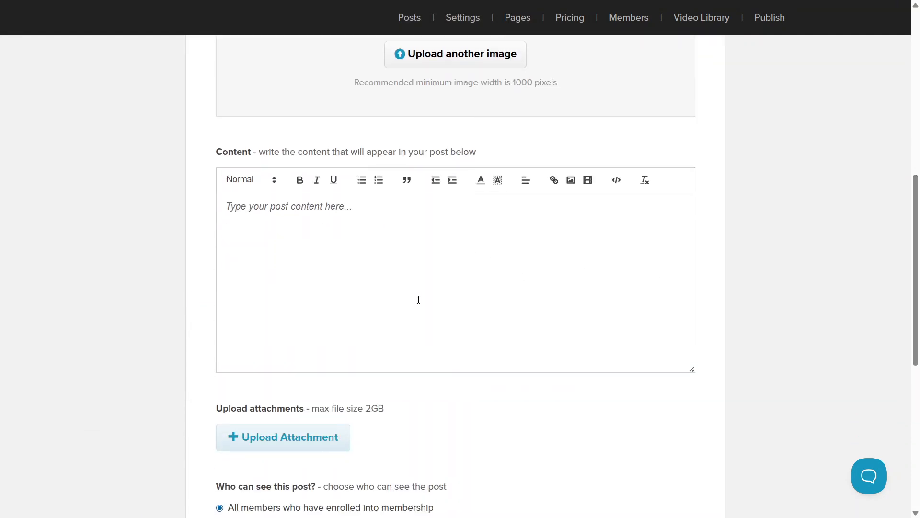
scroll(466, 237, up, 1)
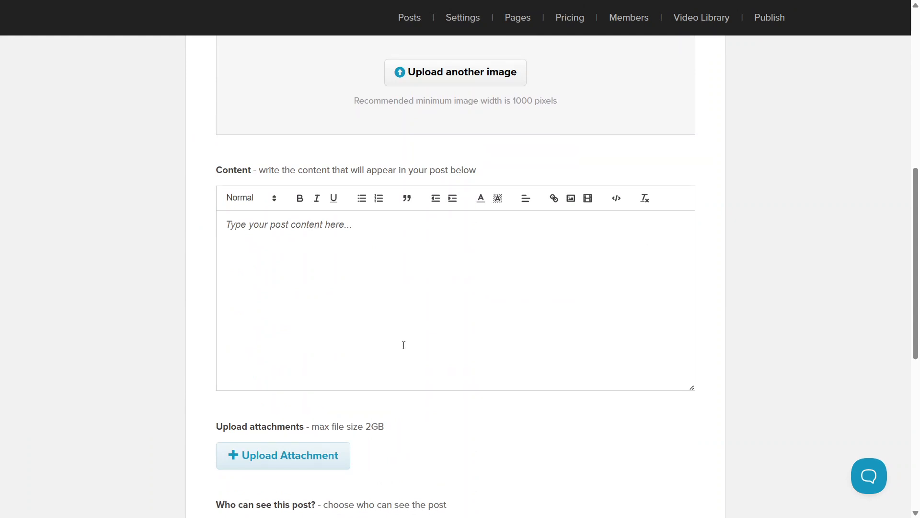
scroll(918, 261, down, 5)
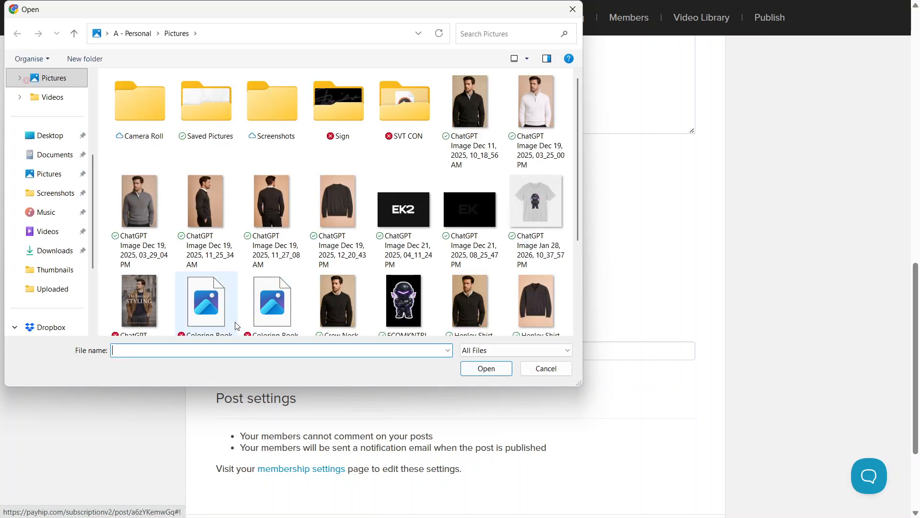
click(278, 316)
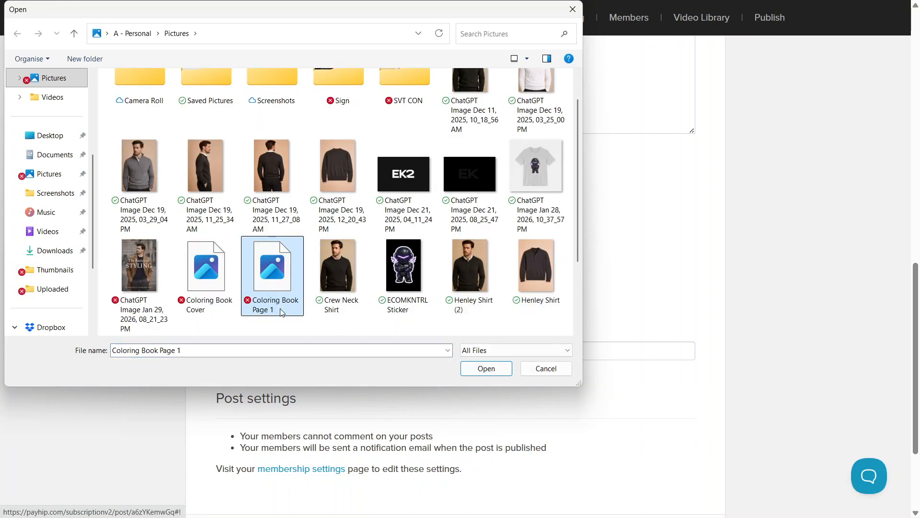
double_click(281, 310)
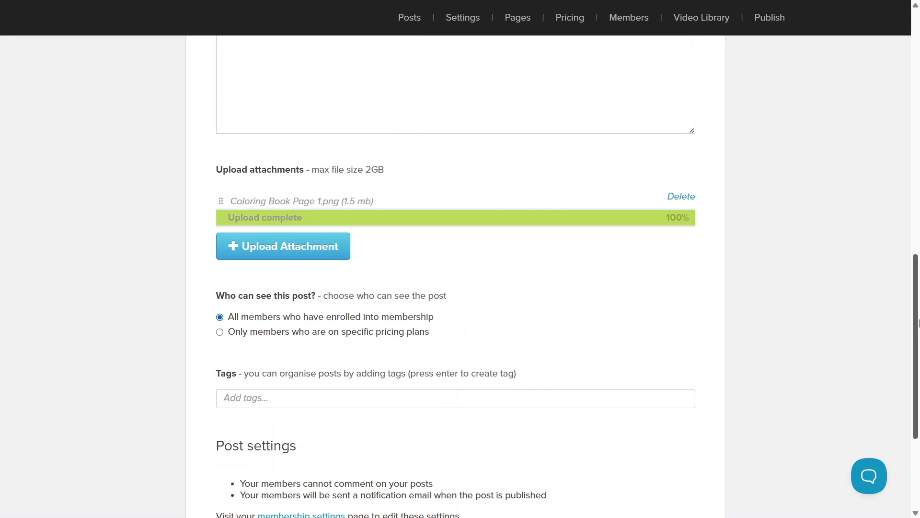
Publish the image post without adding tags and return to editing it
scroll(919, 323, down, 3)
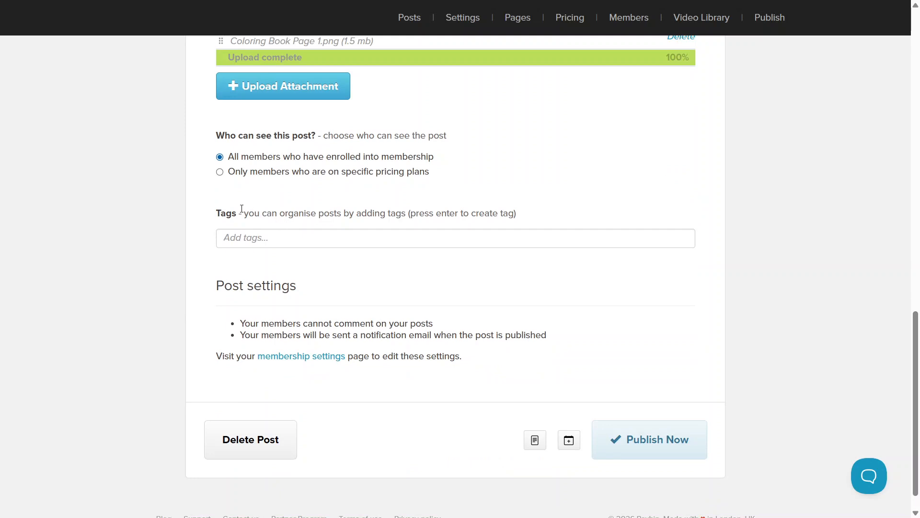
double_click(223, 212)
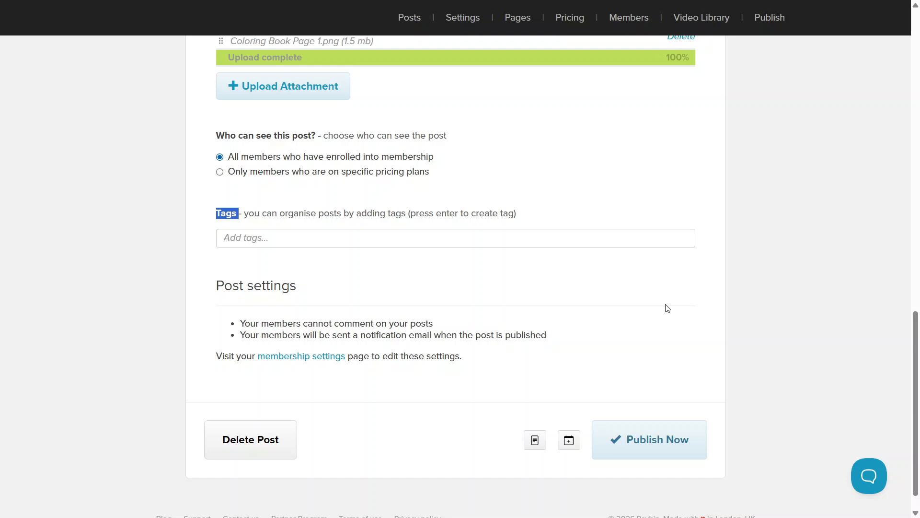
click(648, 453)
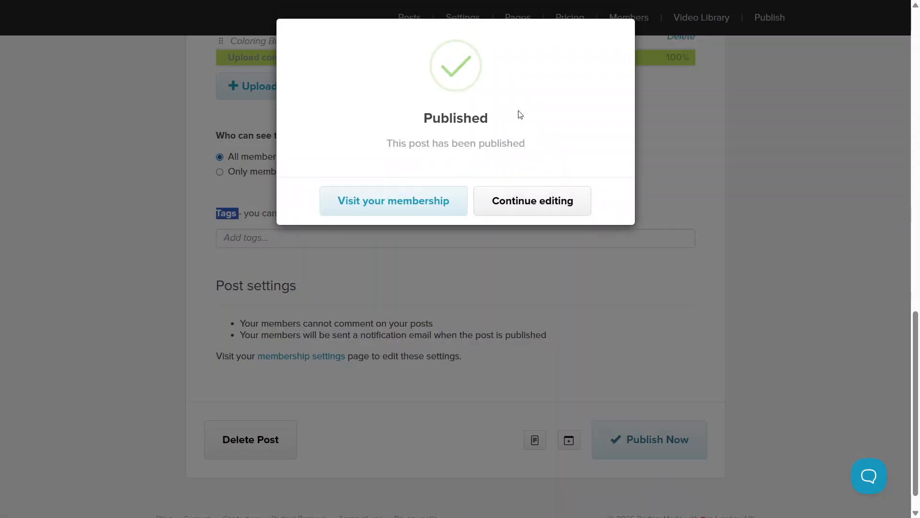
click(778, 177)
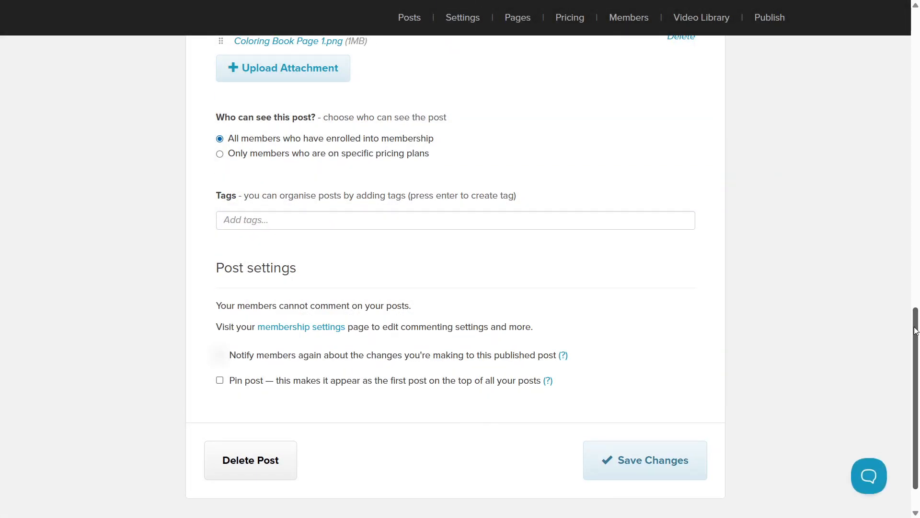
Review the membership's basic settings, including advanced options and author details, and open its list of pages
scroll(918, 168, up, 10)
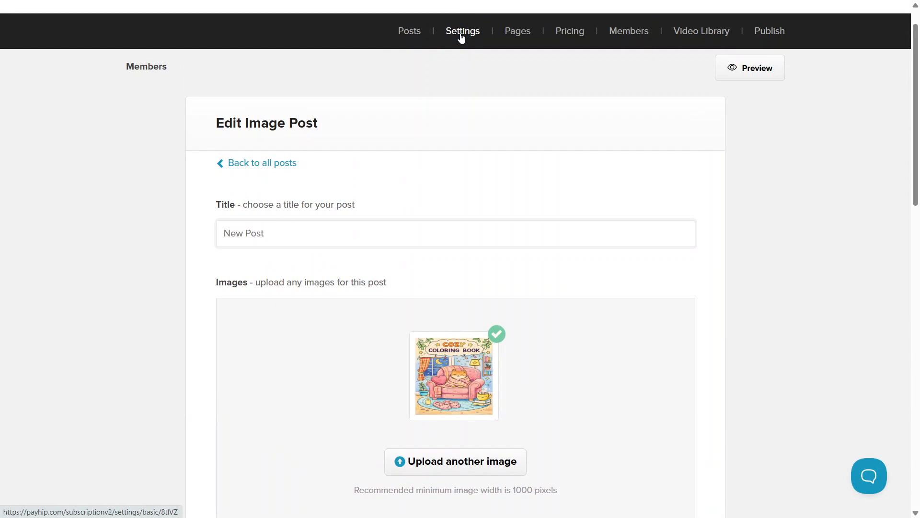
click(446, 63)
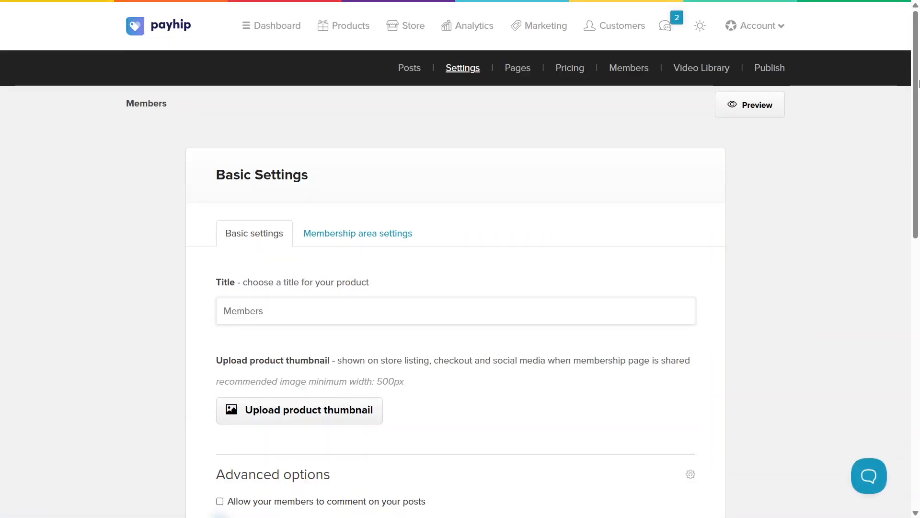
scroll(918, 84, down, 5)
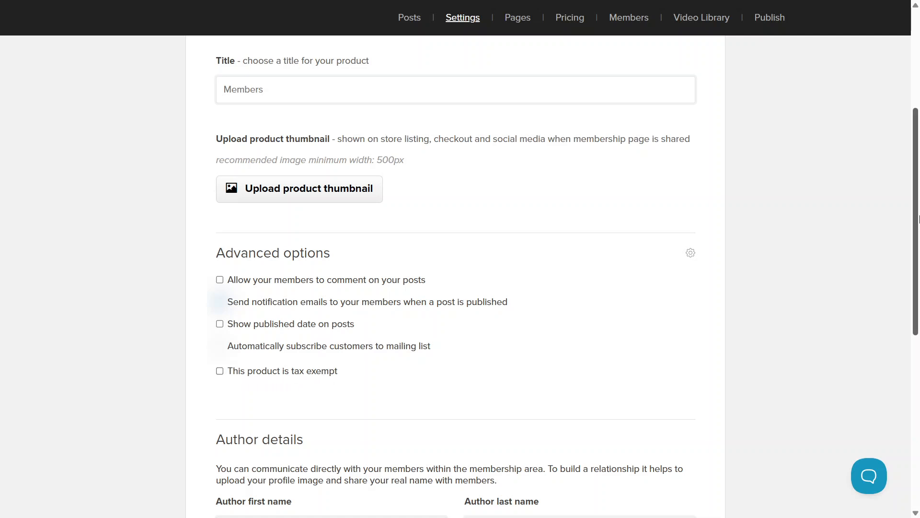
scroll(919, 219, down, 5)
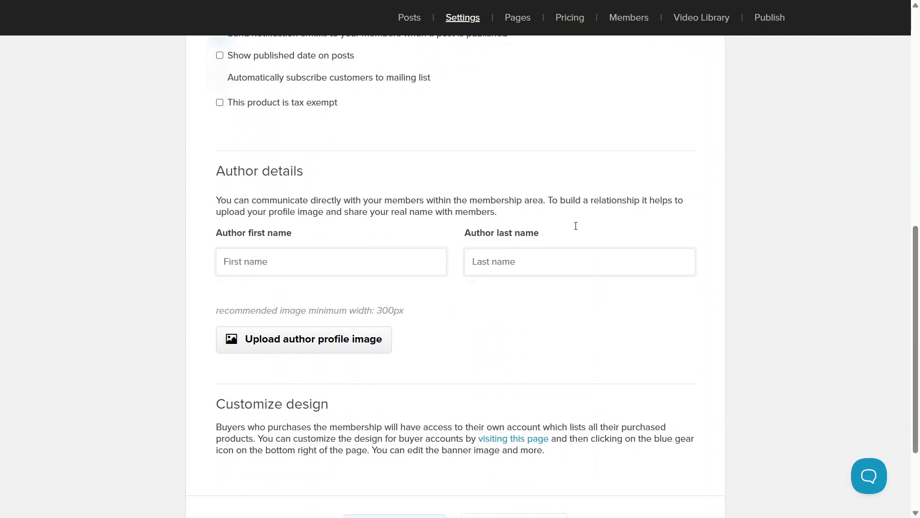
scroll(916, 272, down, 3)
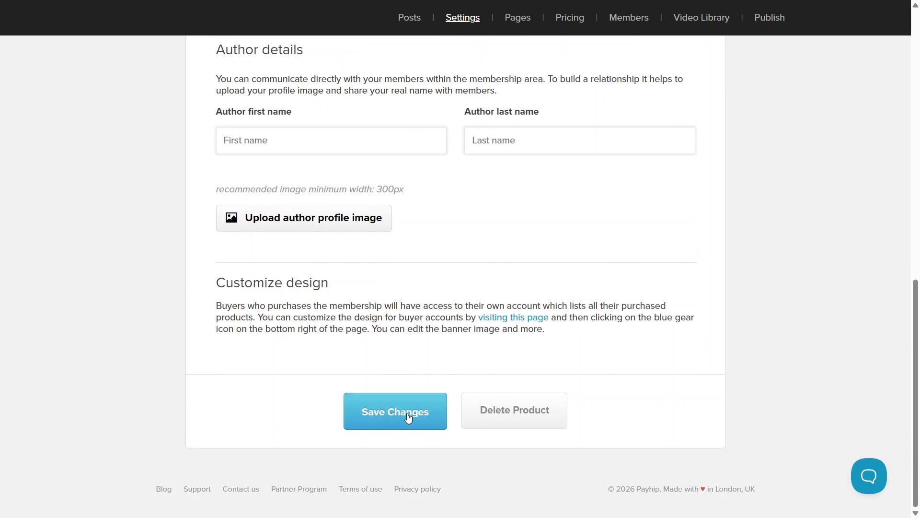
click(515, 25)
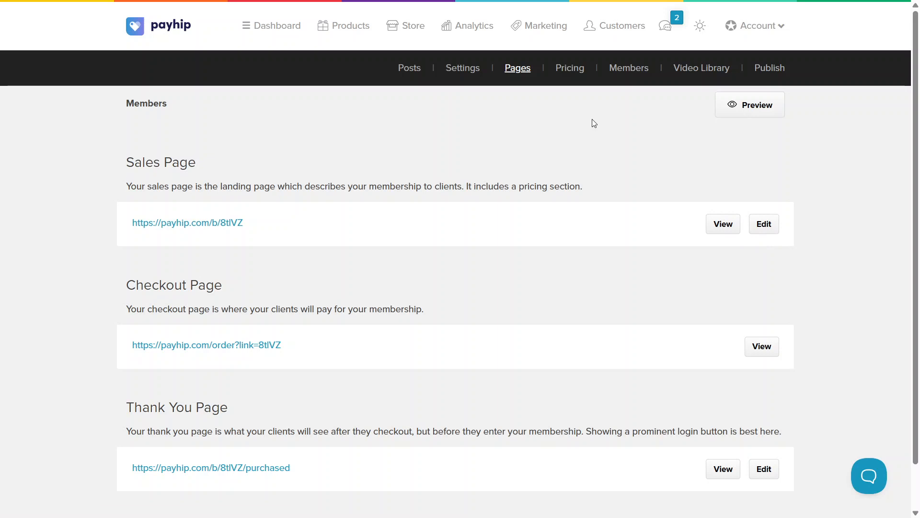
Examine the Subscription, Payment Plan and Free options for a new pricing plan and close the form without adding one
click(561, 72)
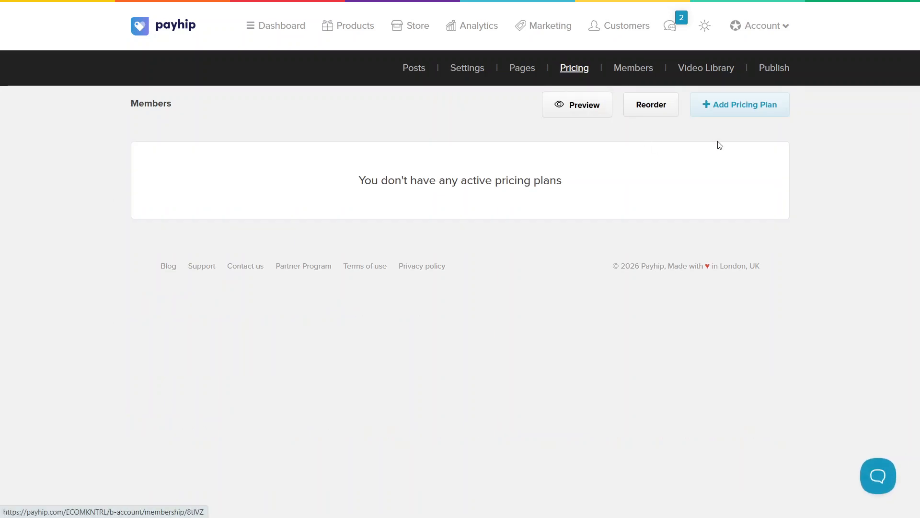
click(731, 110)
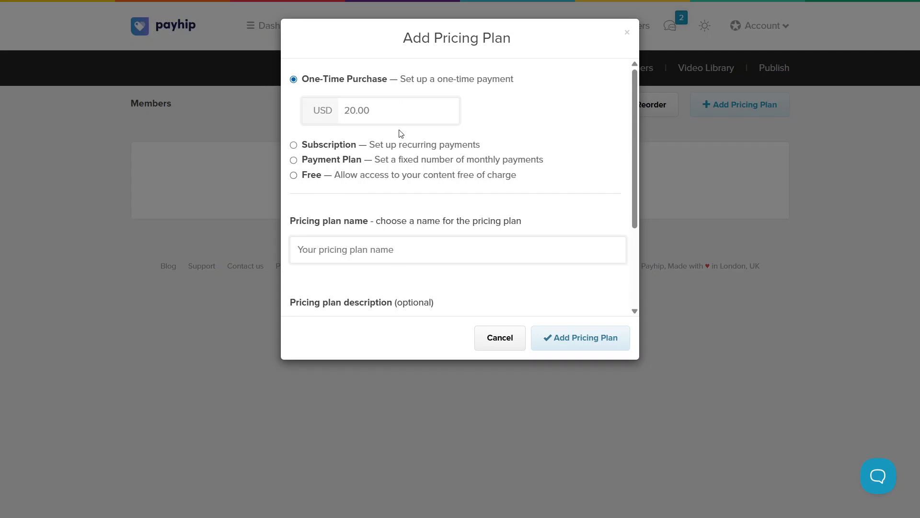
click(359, 150)
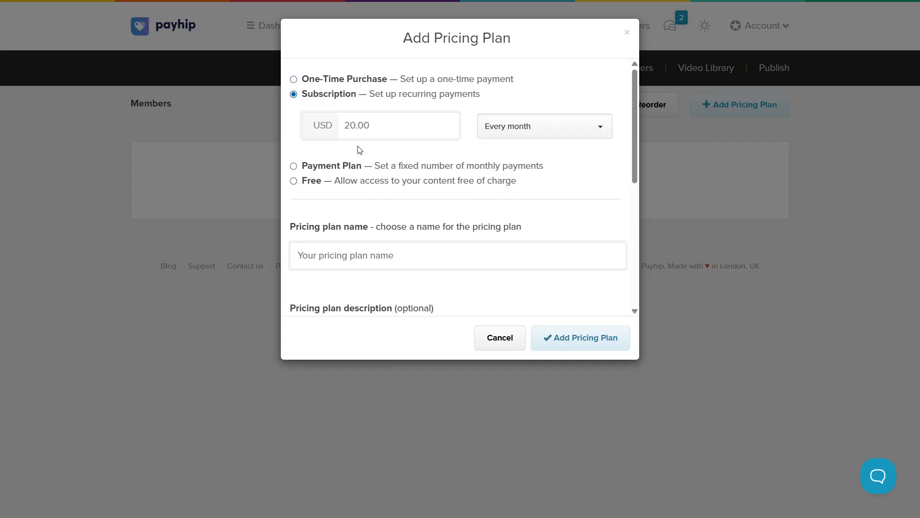
click(351, 167)
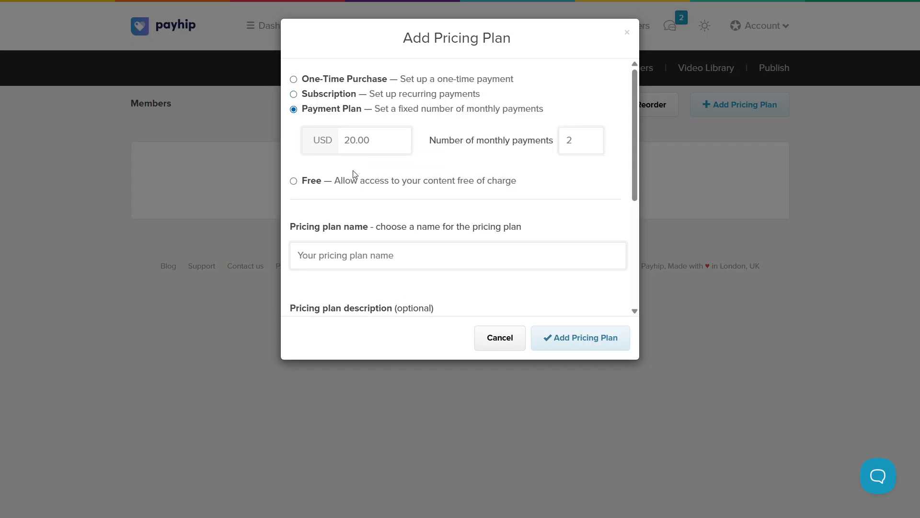
click(357, 185)
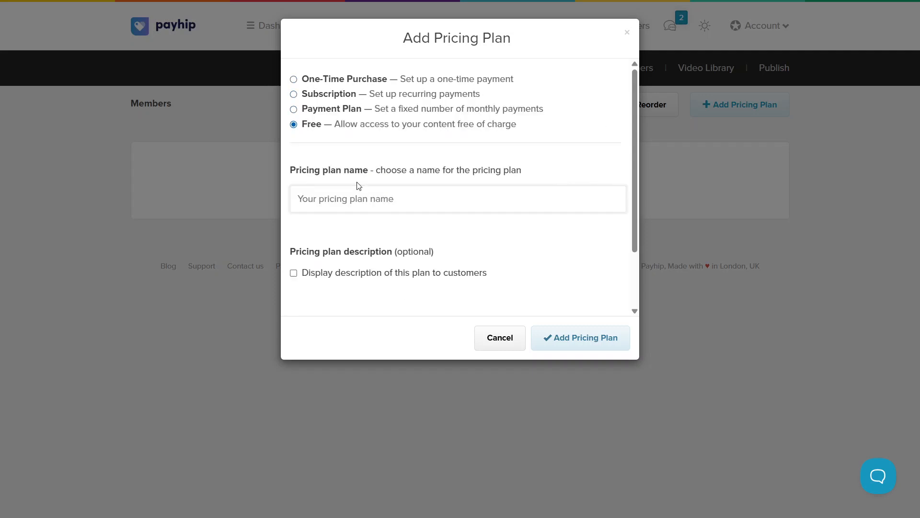
click(462, 200)
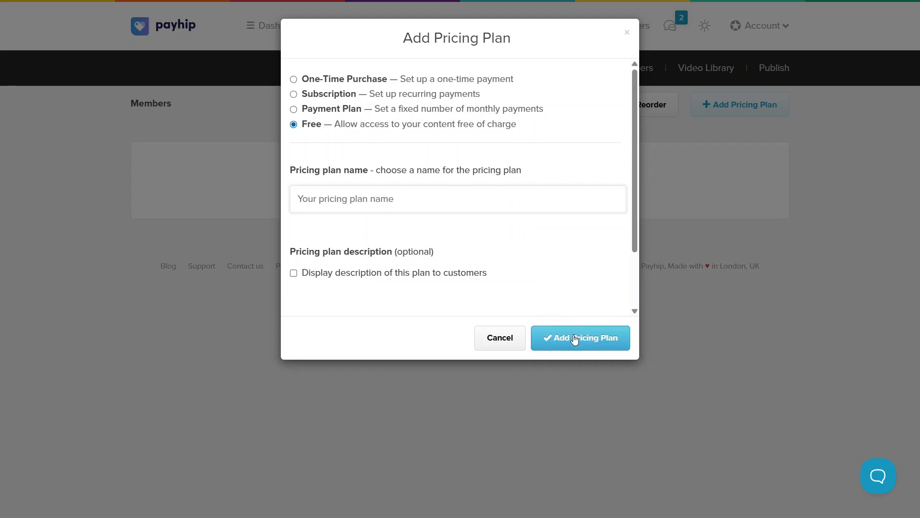
click(508, 339)
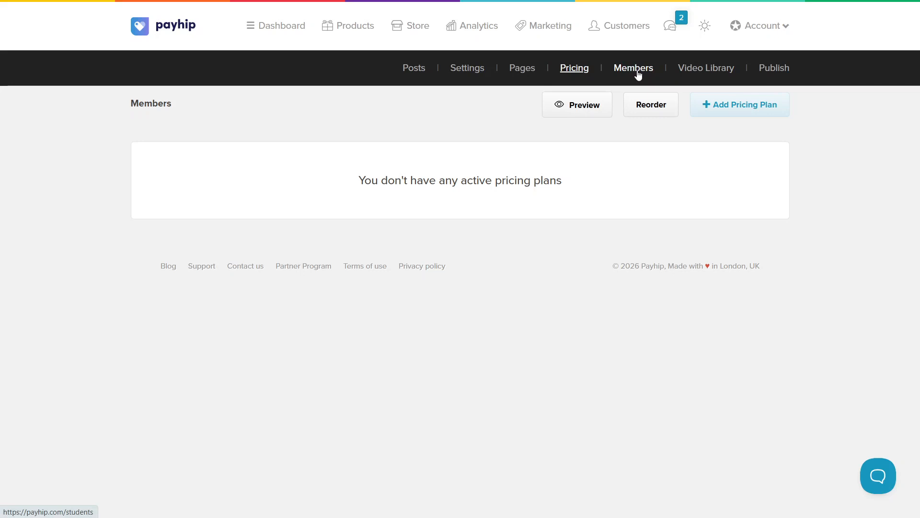
Set the membership's publish status to Published and save the change
click(768, 72)
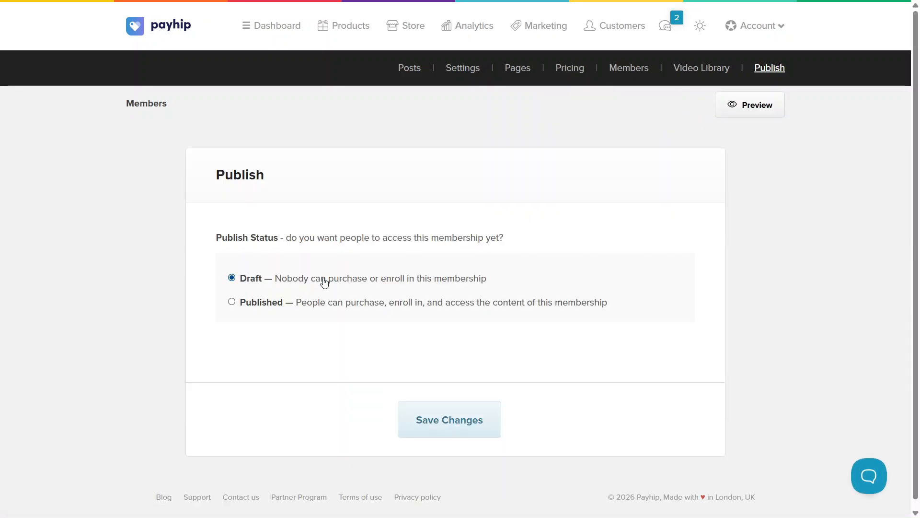
click(324, 308)
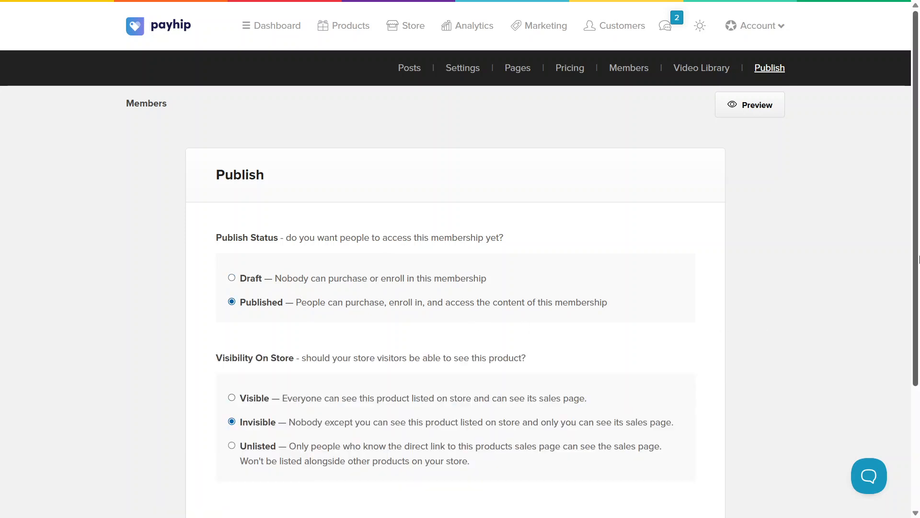
scroll(919, 260, down, 3)
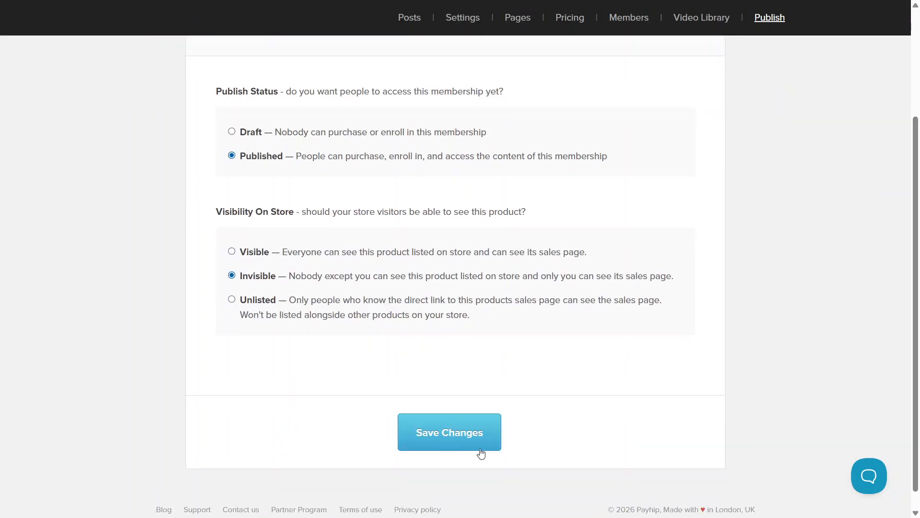
click(461, 448)
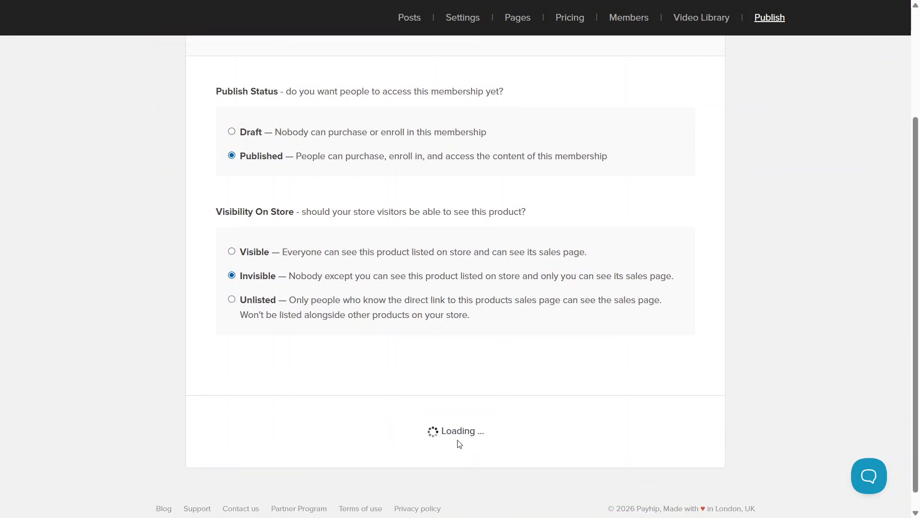